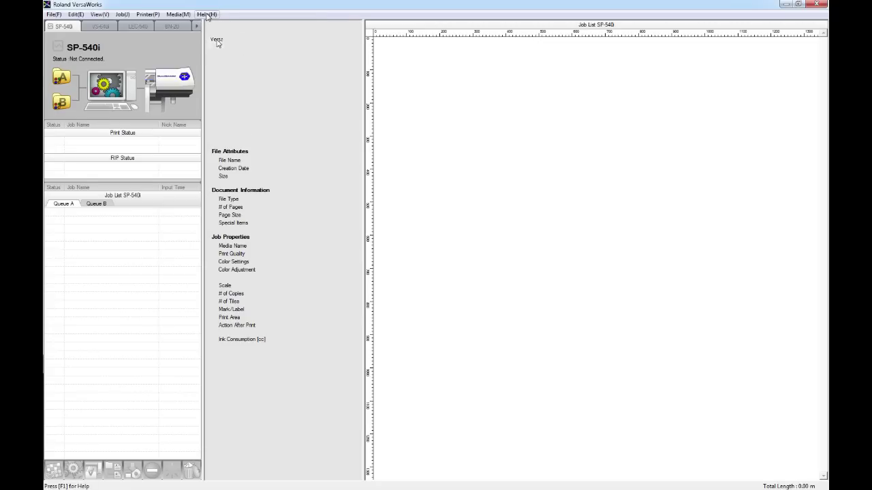
# Open VersaWorks Online from the Help menu to reach Roland DG's 3rd Party Media page
pyautogui.click(206, 15)
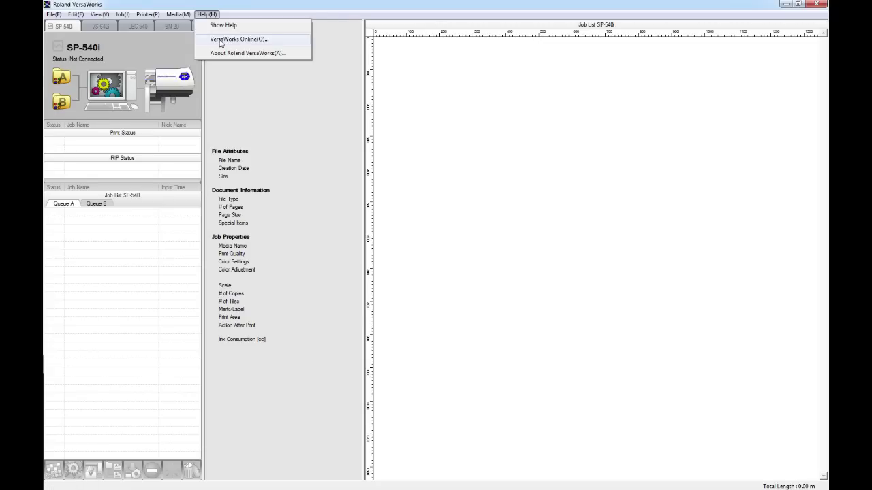
pyautogui.click(220, 40)
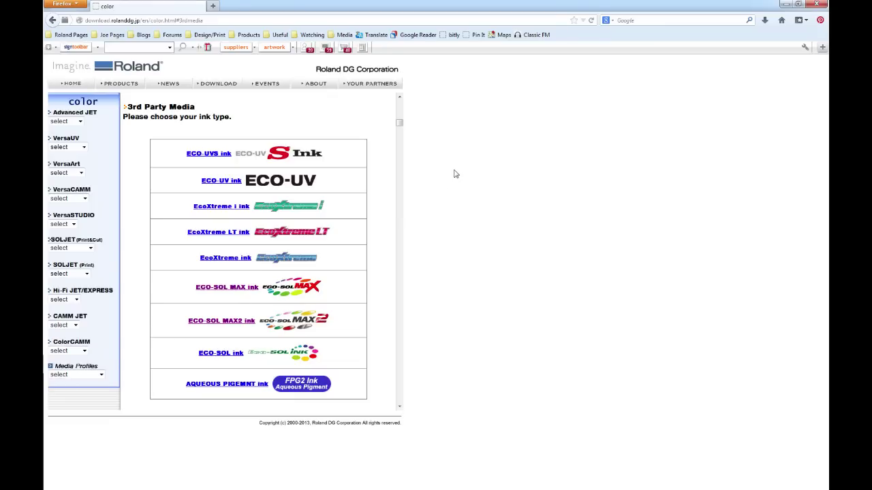
# Pick 3rd Party Media in the Media Profiles dropdown to reach the ECO-SOL MAX profile listing
pyautogui.click(101, 375)
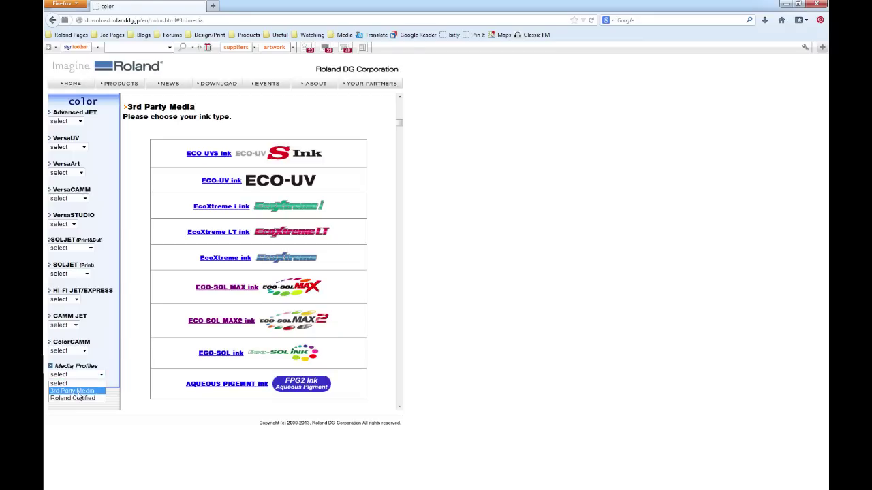
pyautogui.click(78, 393)
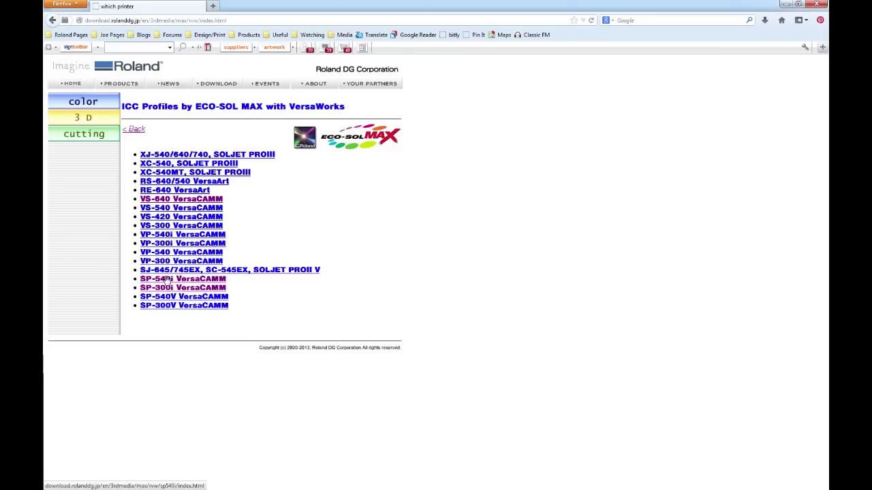
# Open the SP-540i VersaCAMM profile page and scroll its Print Mode table to Avery MPI1005
pyautogui.click(201, 296)
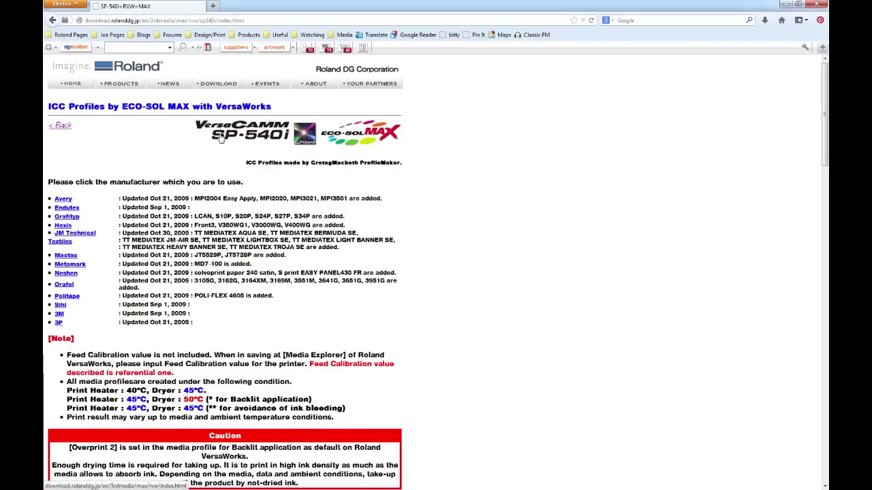
pyautogui.scroll(-5, 215, 284)
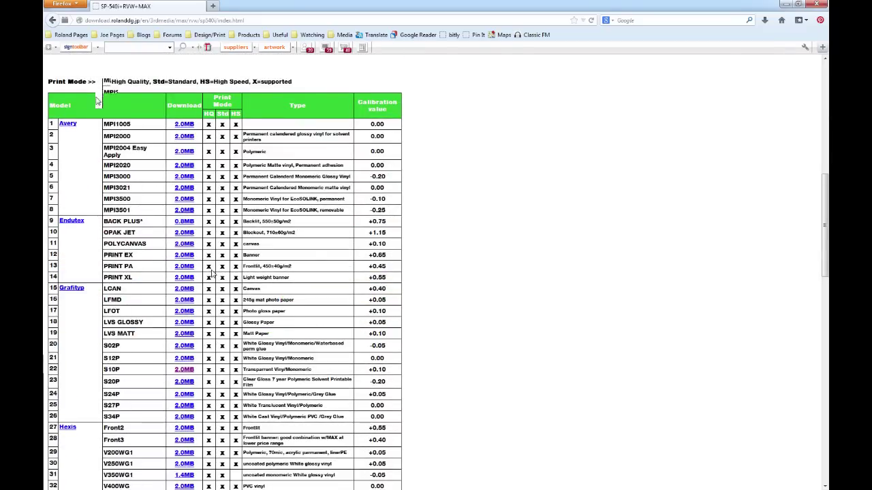
pyautogui.scroll(-1, 84, 248)
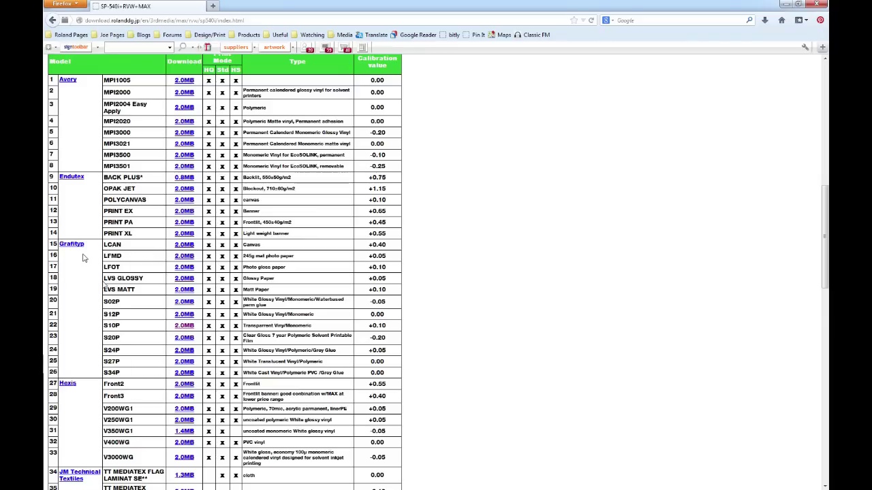
pyautogui.moveTo(127, 278)
pyautogui.mouseDown()
pyautogui.moveTo(136, 280)
pyautogui.moveTo(104, 280)
pyautogui.moveTo(144, 280)
pyautogui.mouseUp()
pyautogui.click(184, 212)
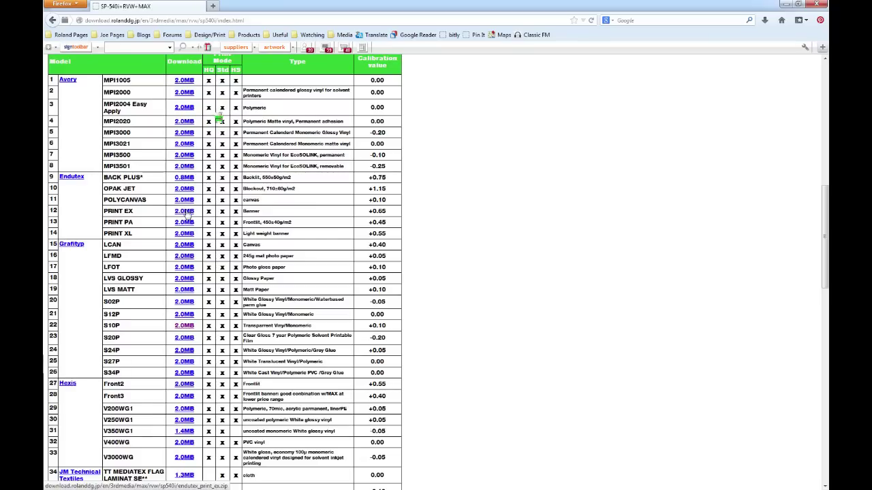
pyautogui.scroll(1, 185, 212)
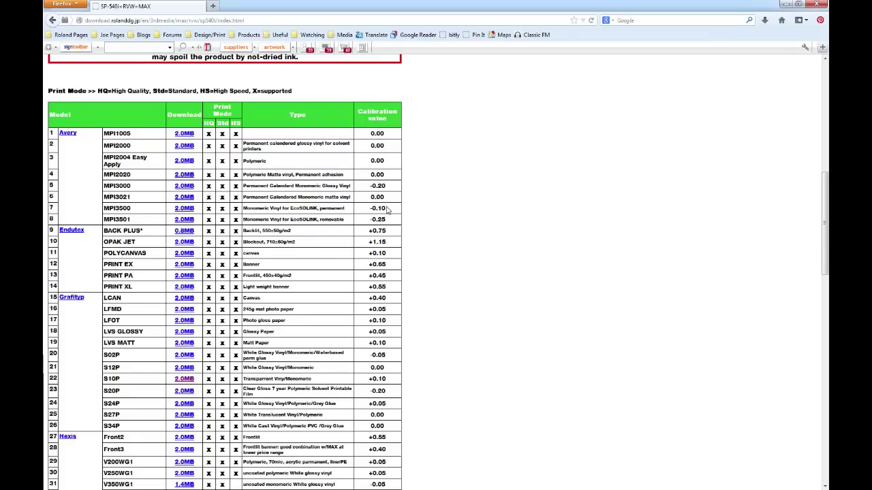
pyautogui.scroll(-2, 377, 361)
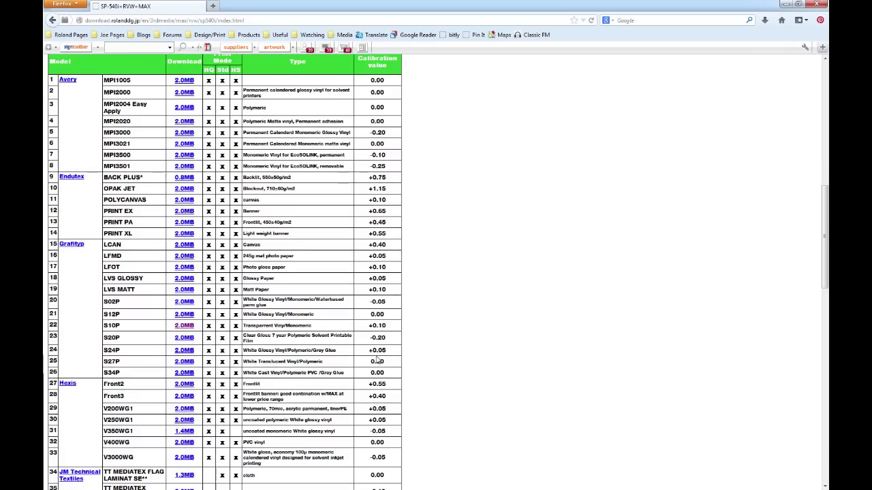
pyautogui.scroll(-8, 377, 361)
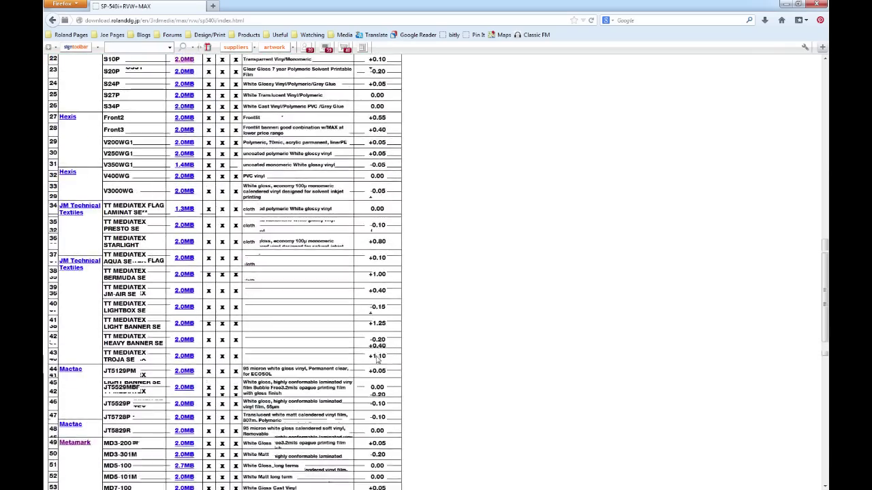
pyautogui.scroll(-11, 377, 361)
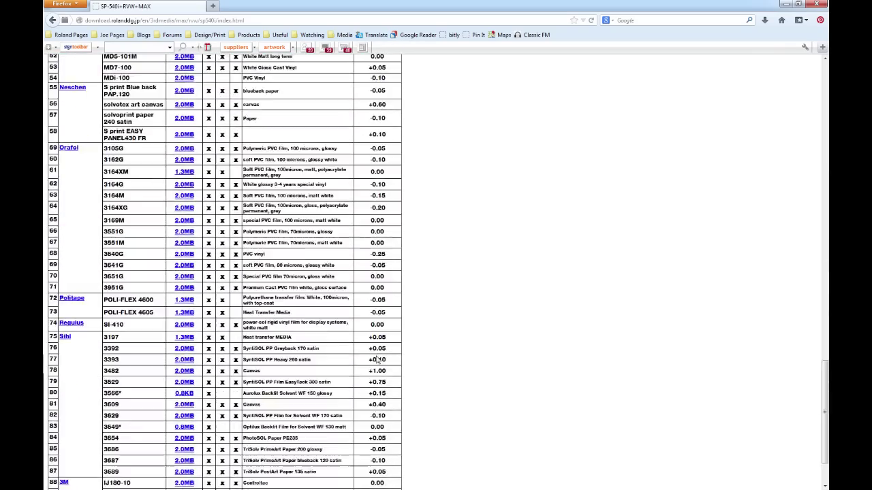
pyautogui.scroll(20, 378, 361)
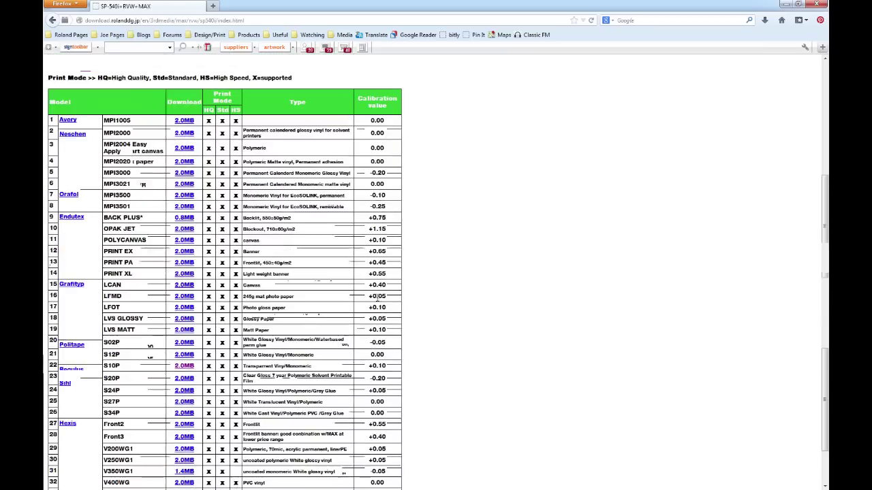
# Save the 2.0MB avery_mpi1005.zip profile to the Desktop, then switch back to VersaWorks
pyautogui.click(185, 122)
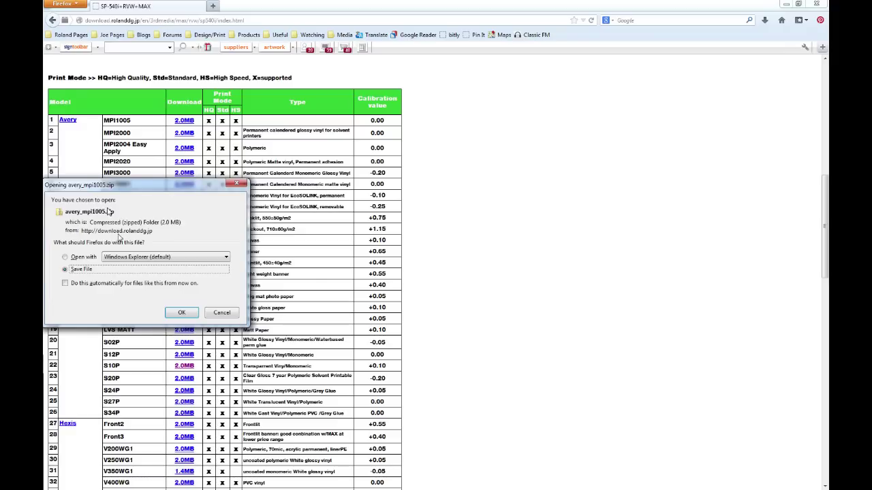
pyautogui.click(189, 315)
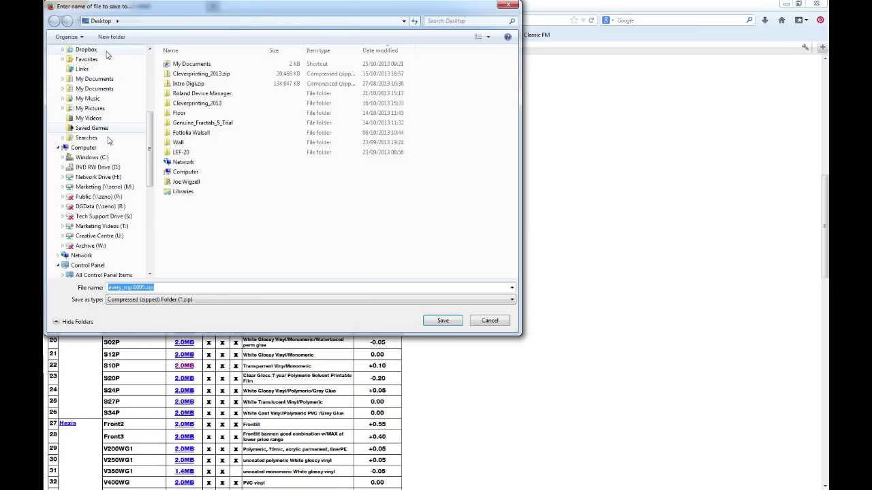
pyautogui.scroll(3, 82, 64)
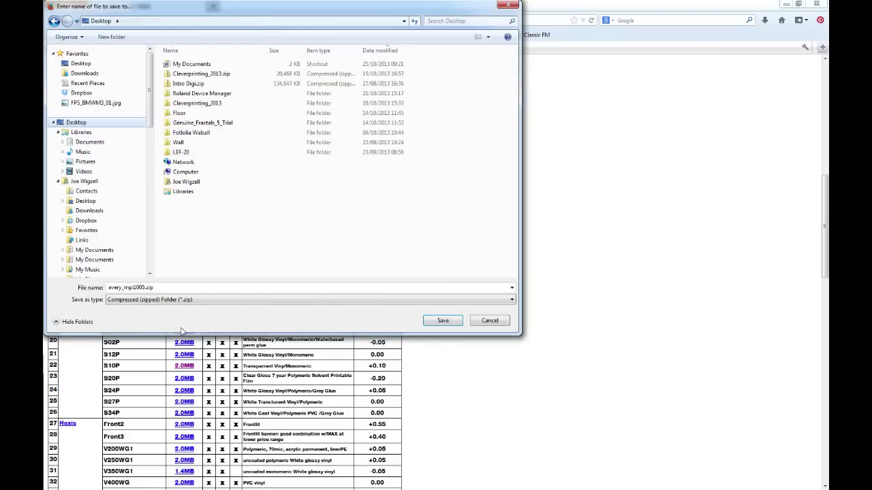
pyautogui.click(450, 323)
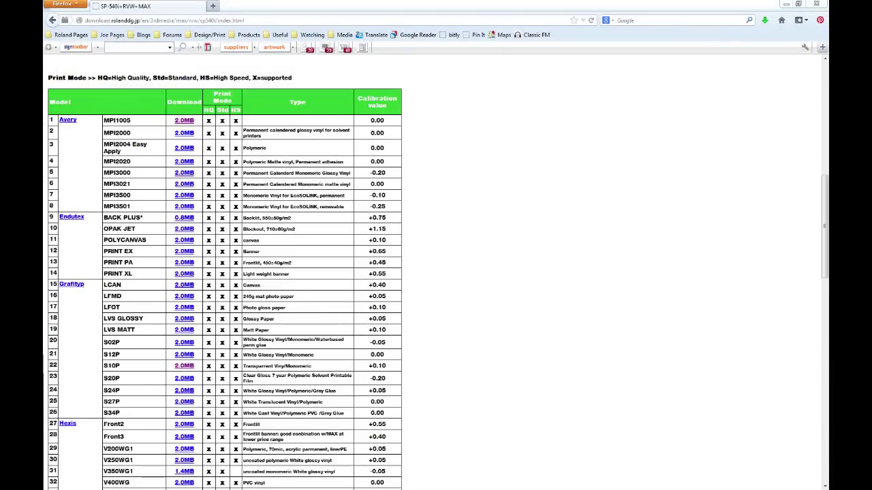
pyautogui.hotkey('alt', 'Tab')
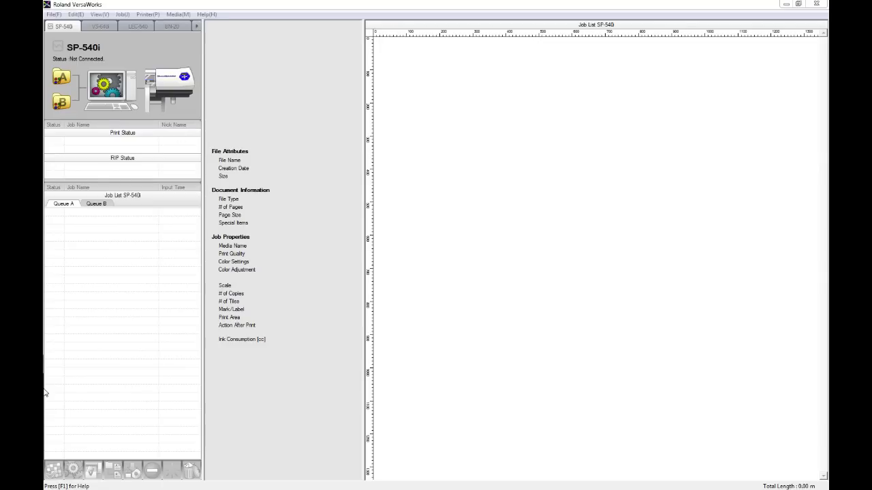
# Open Media Explorer [SP-540i] from the Media menu
pyautogui.click(189, 16)
pyautogui.click(190, 17)
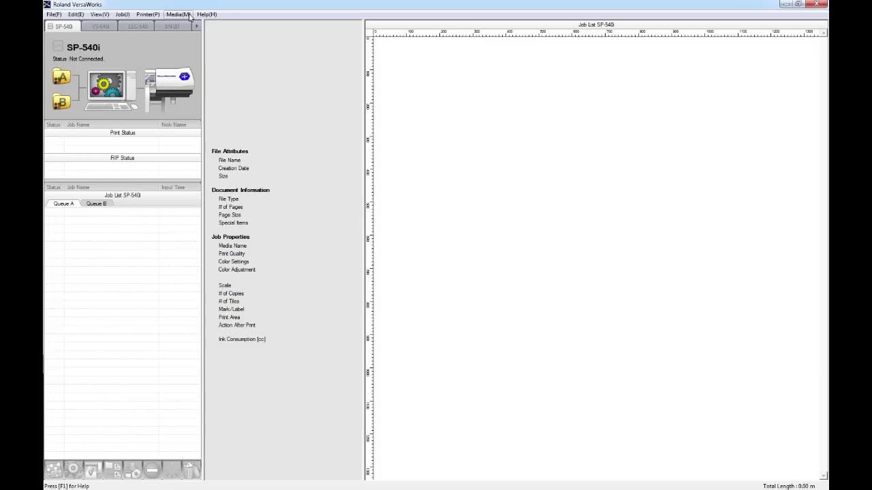
pyautogui.click(188, 16)
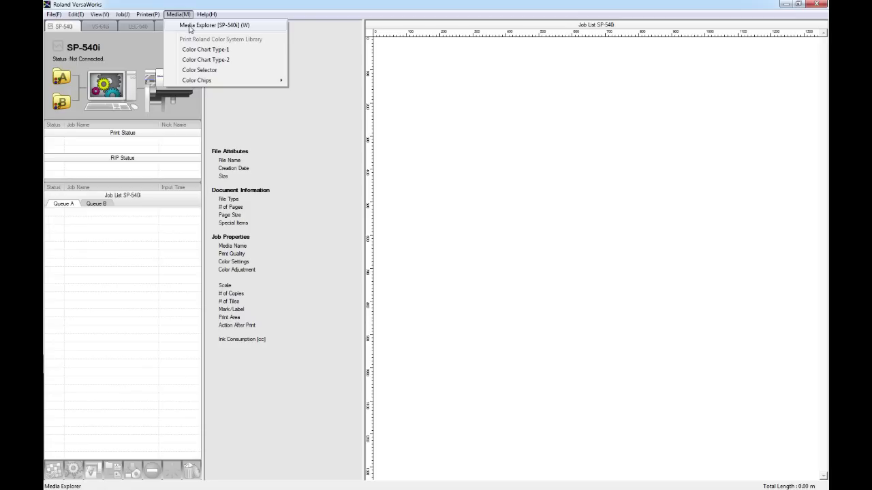
pyautogui.click(189, 26)
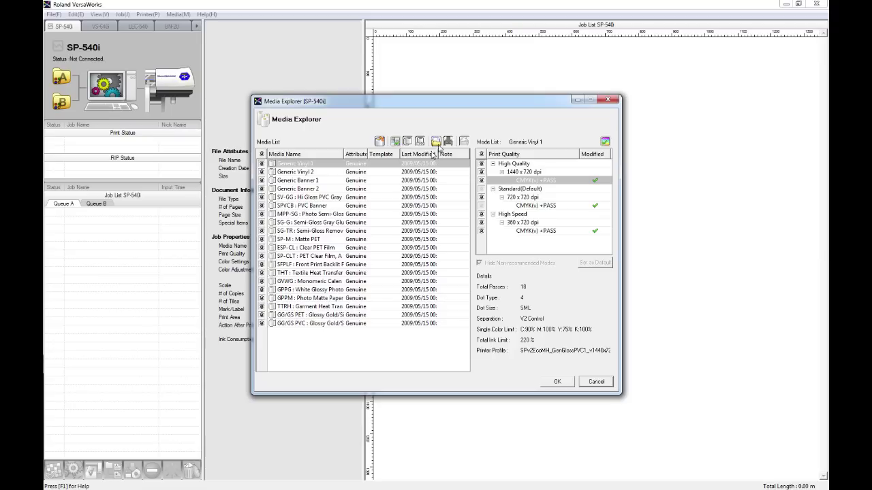
# Load avery_mpi1005.rml from the Desktop's avery_mpi1005 folder into the Import Media window
pyautogui.click(437, 143)
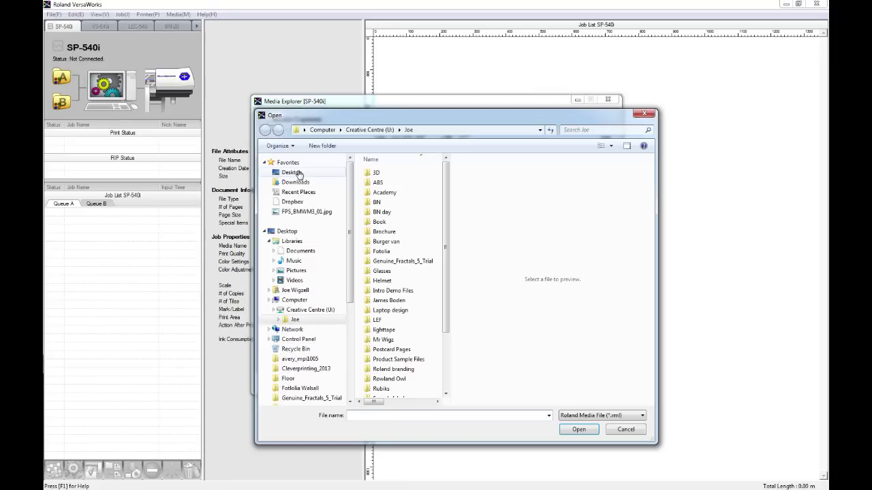
pyautogui.scroll(-3, 334, 367)
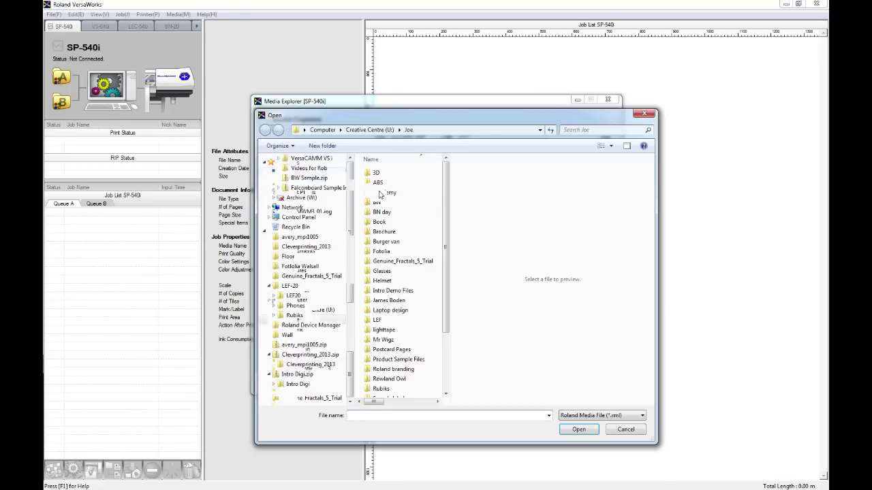
pyautogui.scroll(3, 334, 368)
pyautogui.scroll(-5, 334, 367)
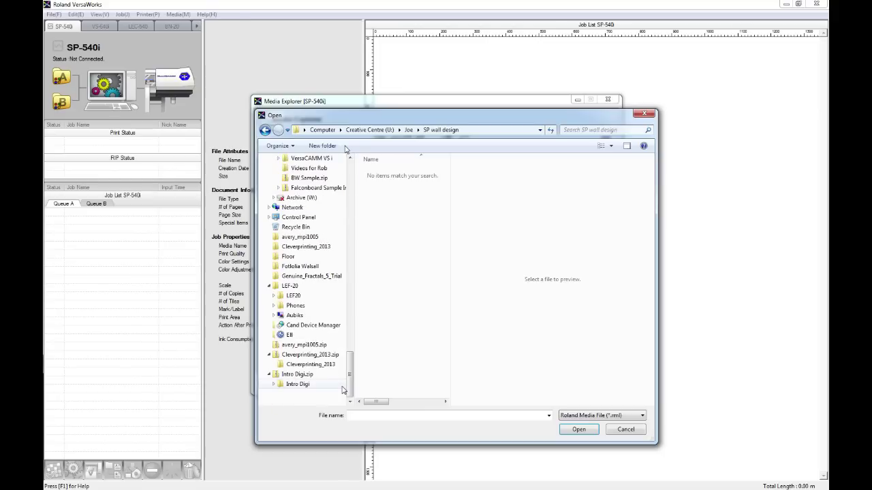
pyautogui.moveTo(344, 390); pyautogui.dragTo(346, 175)
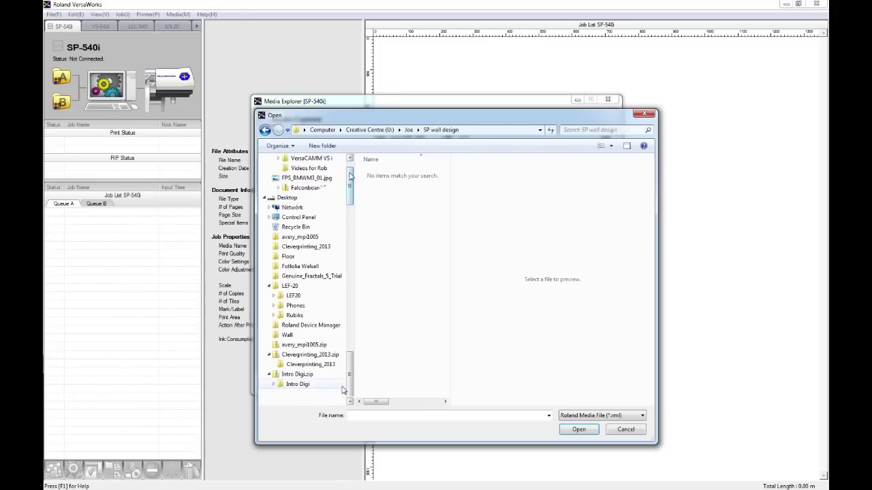
pyautogui.click(299, 175)
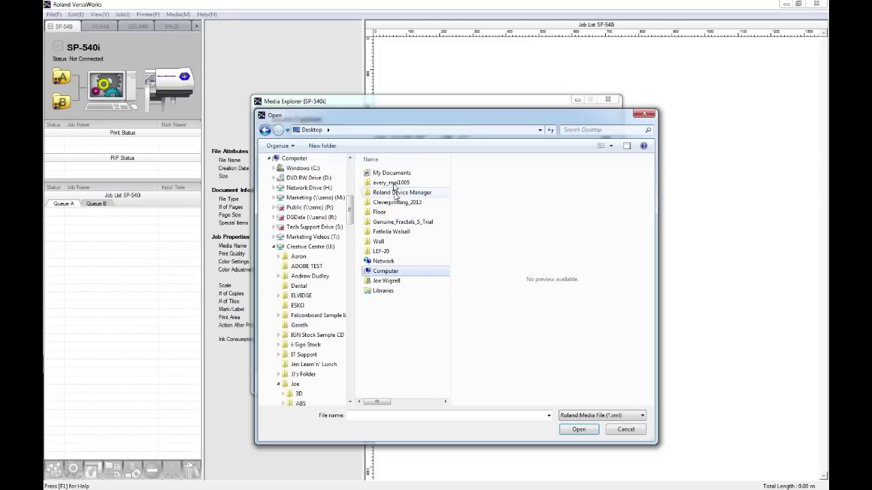
pyautogui.doubleClick(392, 182)
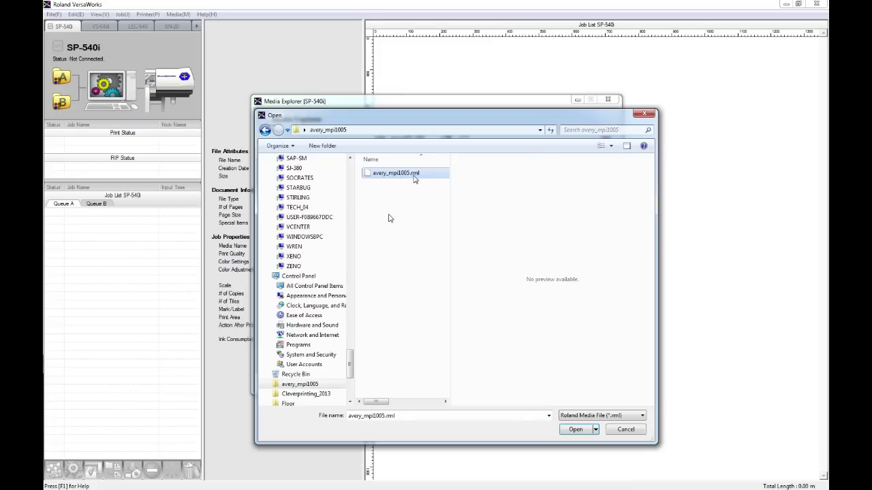
pyautogui.click(576, 429)
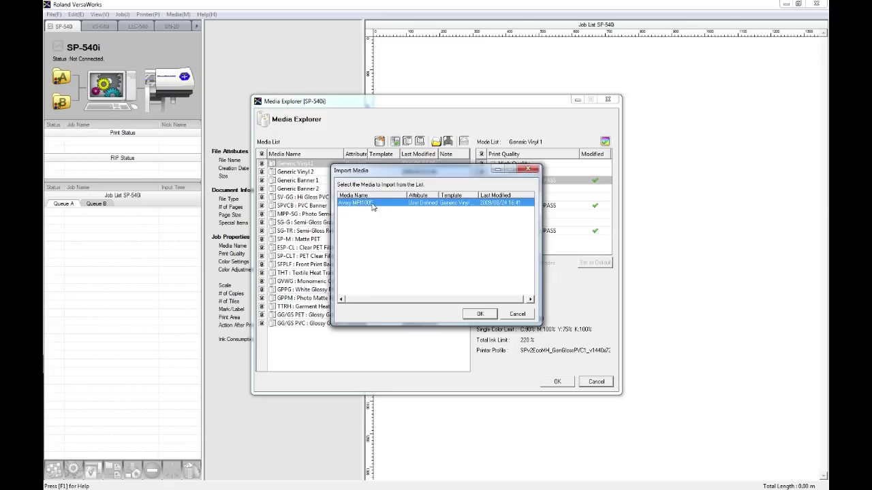
# Confirm importing Avery MPI1005 as user-defined media and close Media Explorer
pyautogui.click(480, 314)
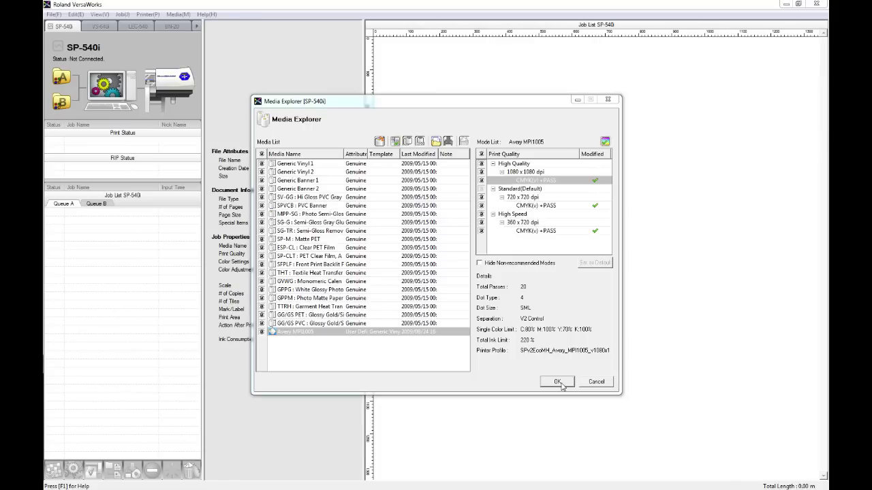
pyautogui.click(557, 382)
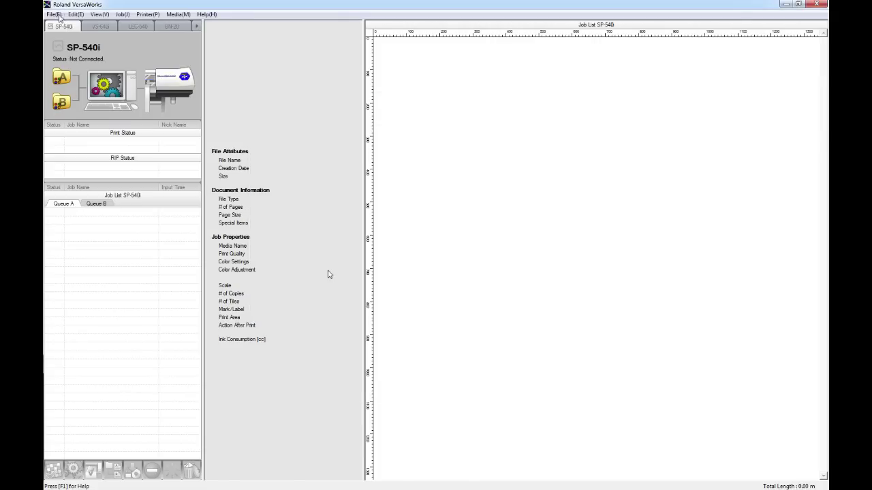
# Add spots.eps from the Desktop to Queue A and open its Job Settings
pyautogui.click(53, 14)
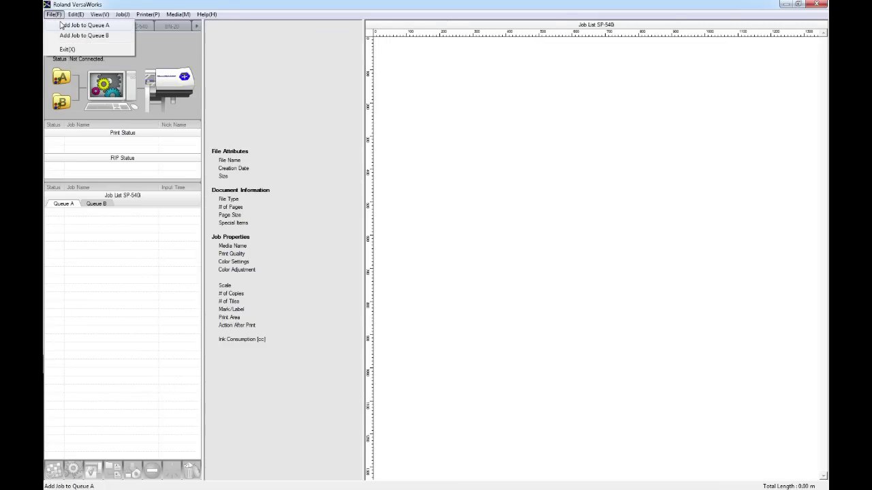
pyautogui.click(61, 26)
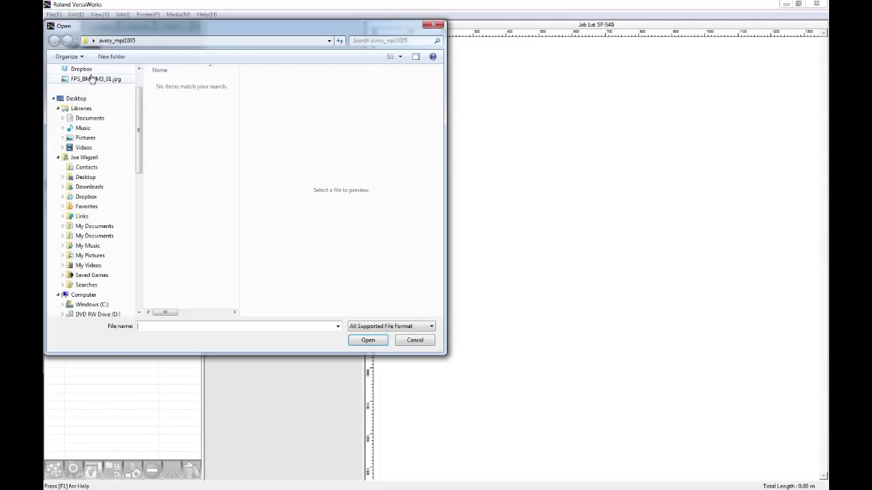
pyautogui.click(185, 251)
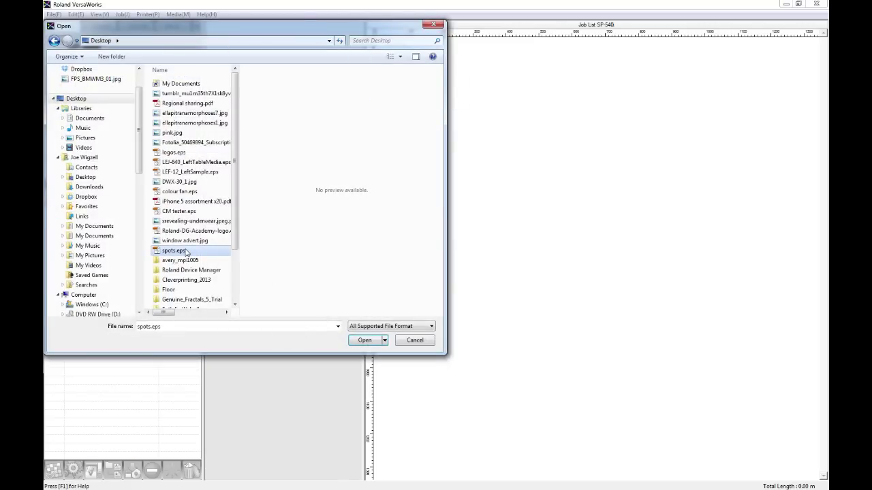
pyautogui.press('Return')
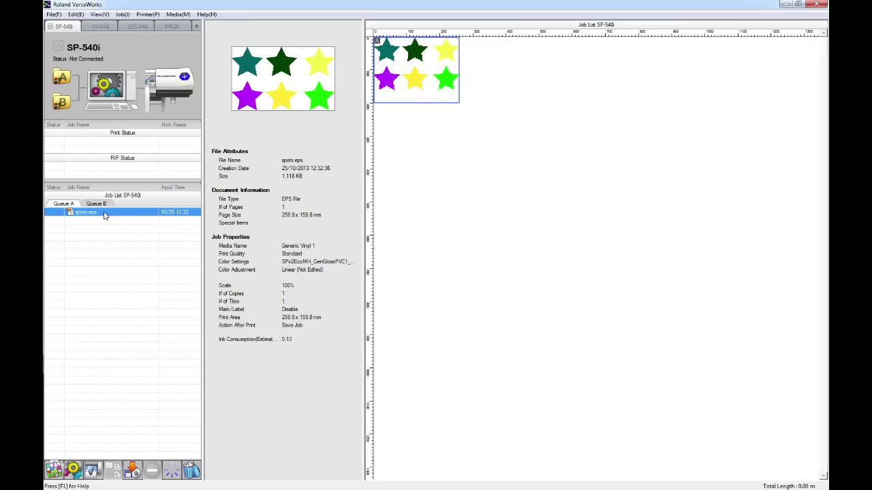
pyautogui.doubleClick(105, 216)
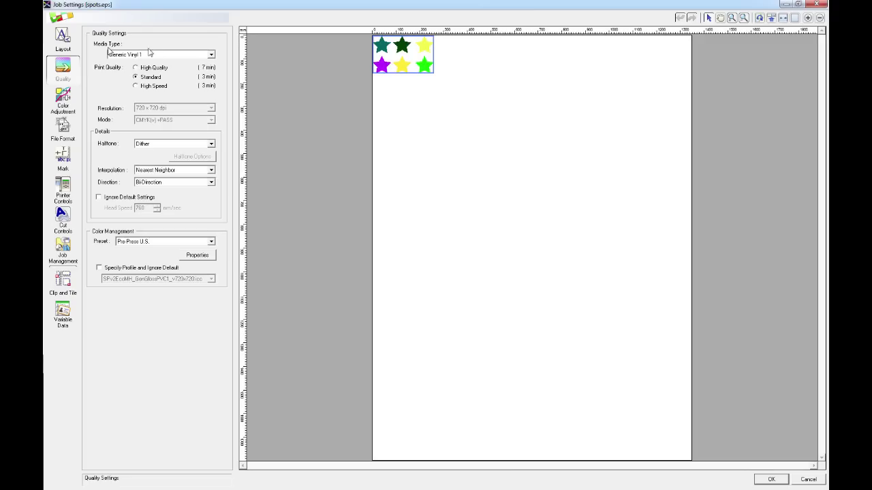
# Set the spots.eps job's Media Type to Avery MPI1005 and apply the settings
pyautogui.click(211, 56)
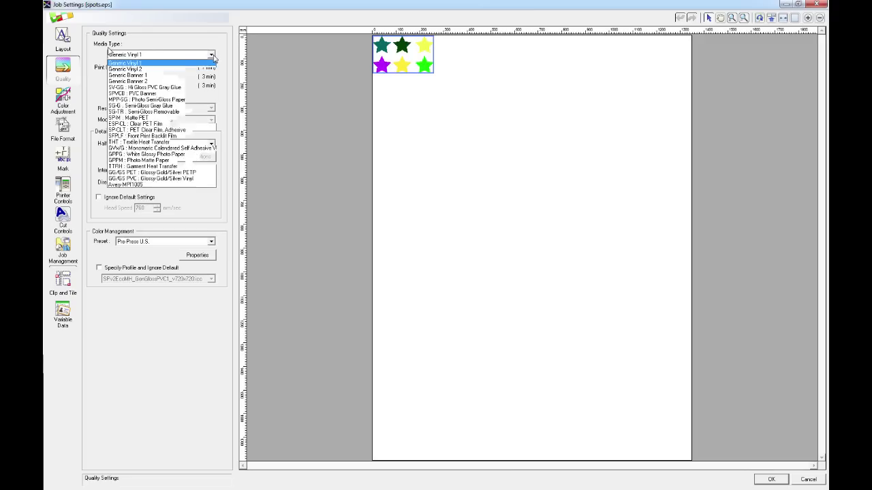
pyautogui.click(155, 186)
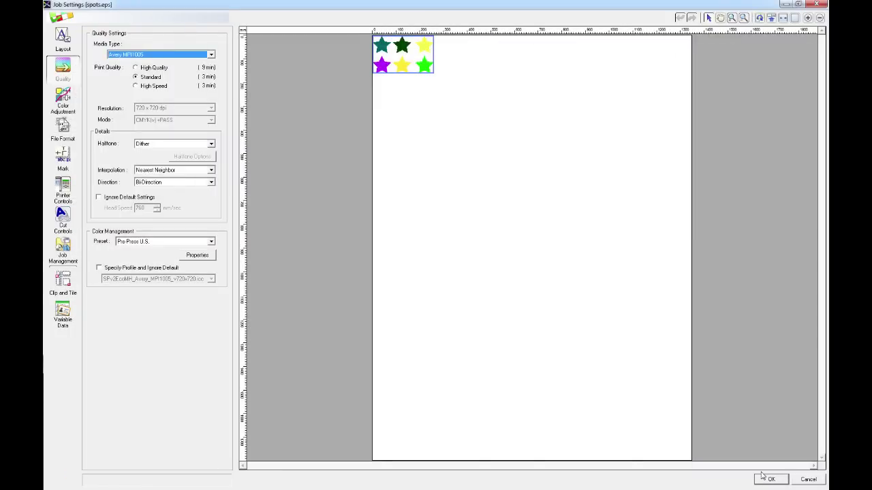
pyautogui.click(766, 478)
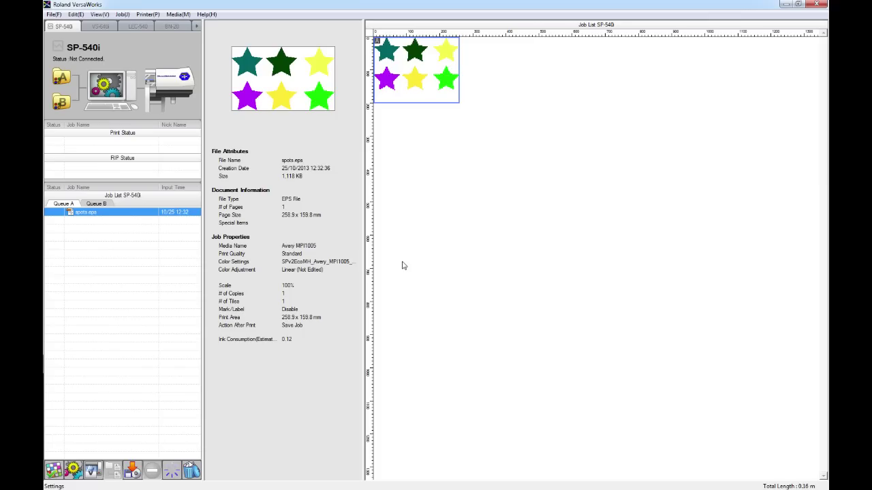